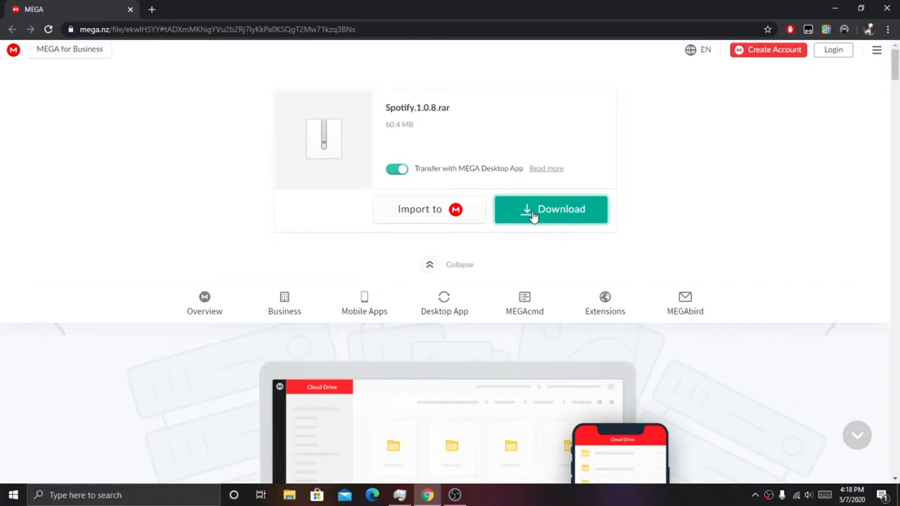
Step: Download the 60.4 MB Spotify.1.0.8.rar from MEGA to completion and reveal it in its folder
left_click_drag(356, 29, 79, 29)
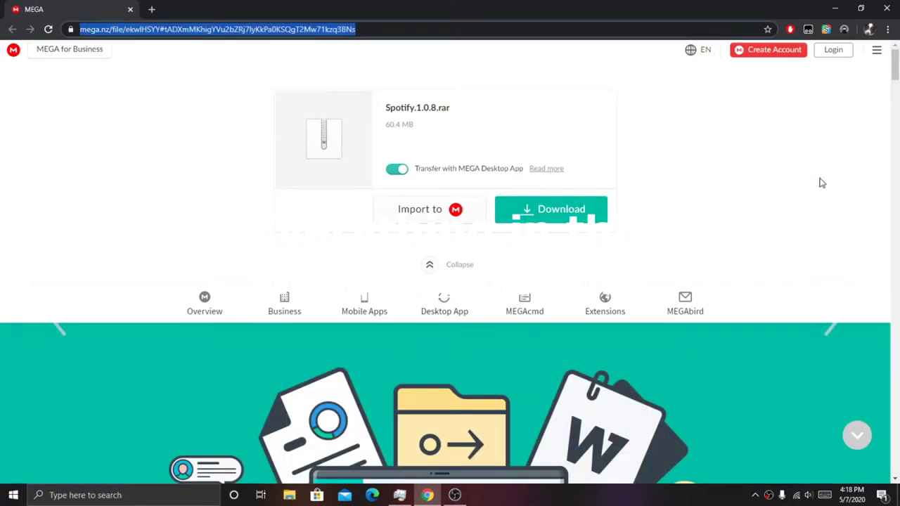
left_click(748, 192)
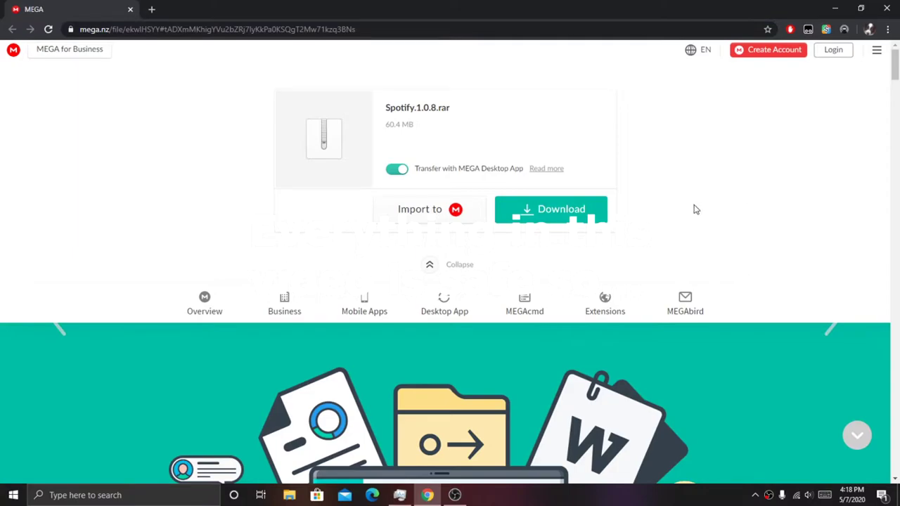
left_click(560, 214)
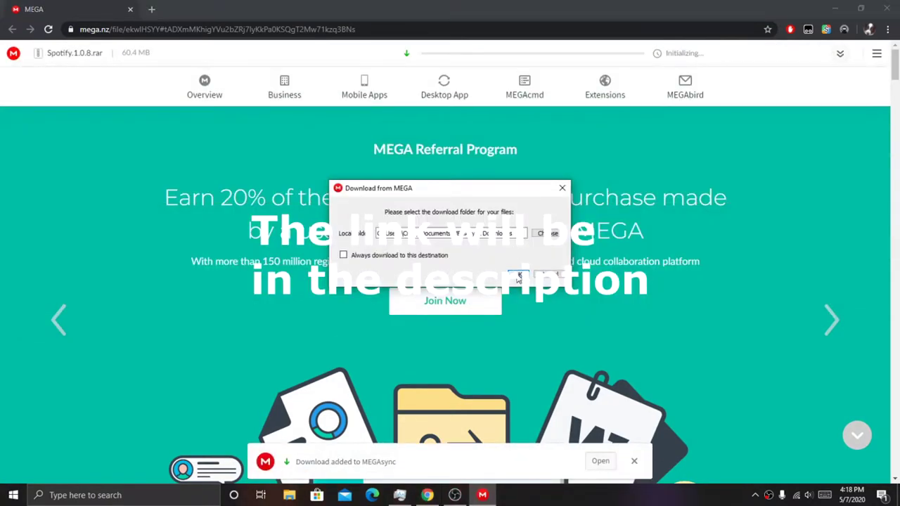
left_click(518, 276)
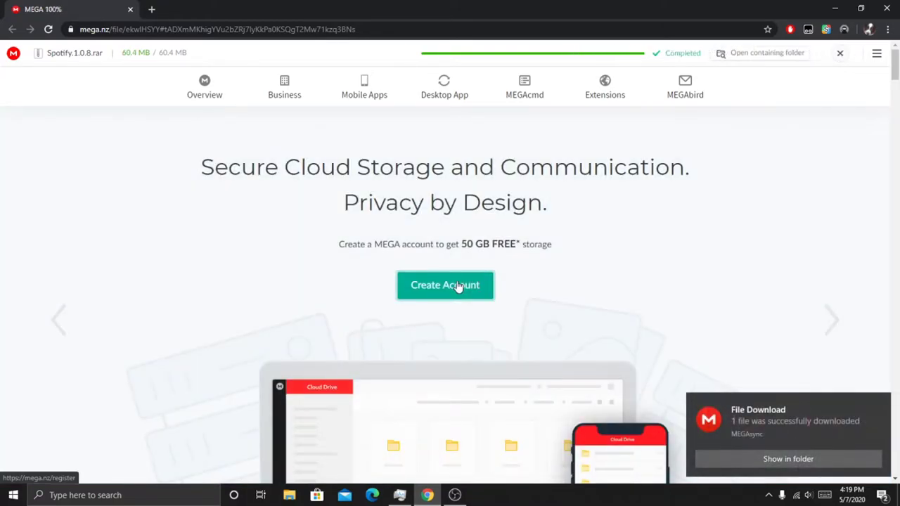
left_click(805, 459)
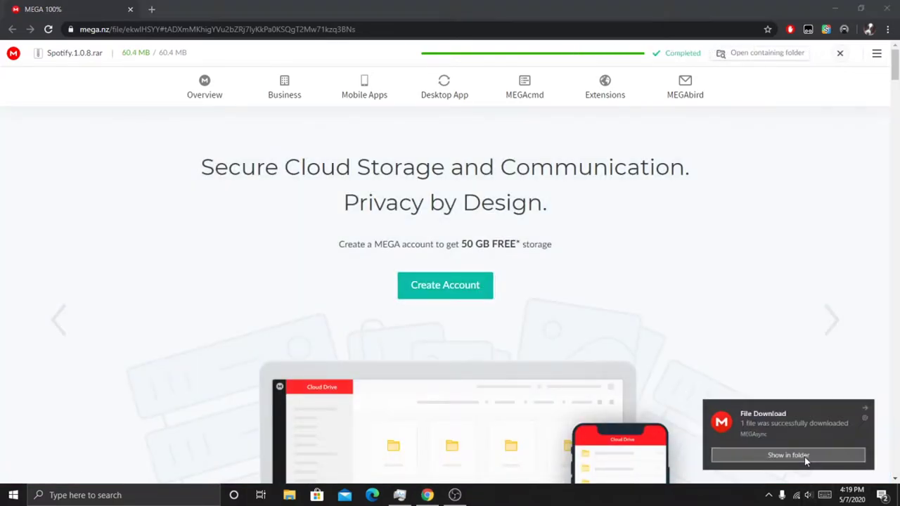
left_click(837, 6)
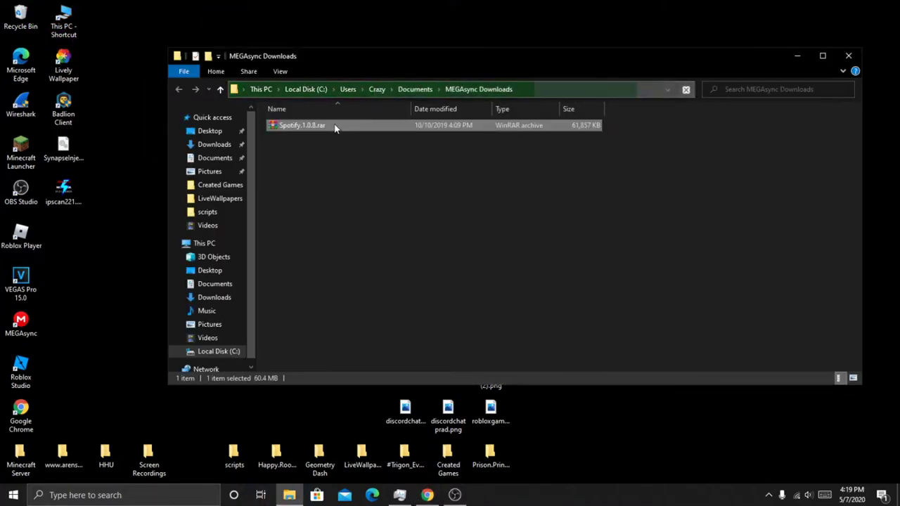
Step: Open Spotify.1.0.8.rar from MEGAsync Downloads in WinRAR and minimize the Explorer window
double_click(335, 127)
right_click(333, 121)
left_click(350, 133)
left_click(797, 57)
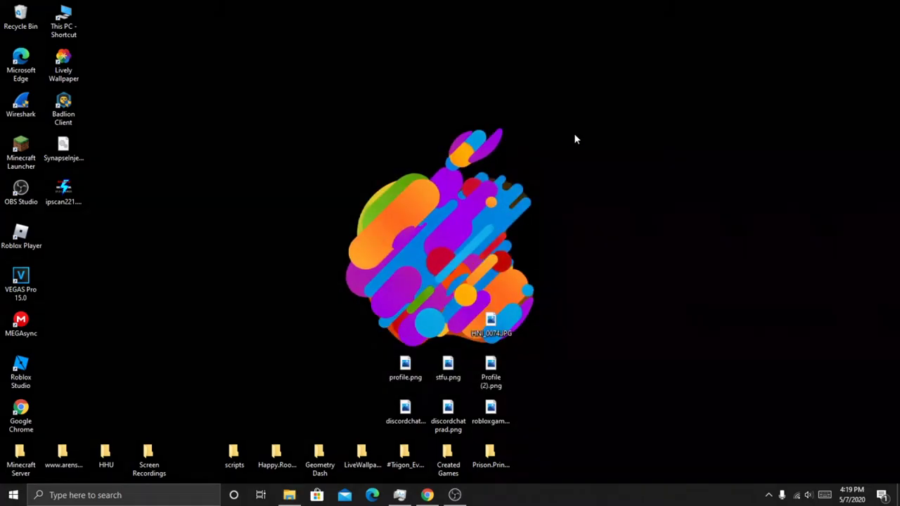
Step: Run 'Installer for Spotify' from the WinRAR archive and let Spotify finish installing
left_click_drag(599, 117, 521, 103)
left_click(424, 201)
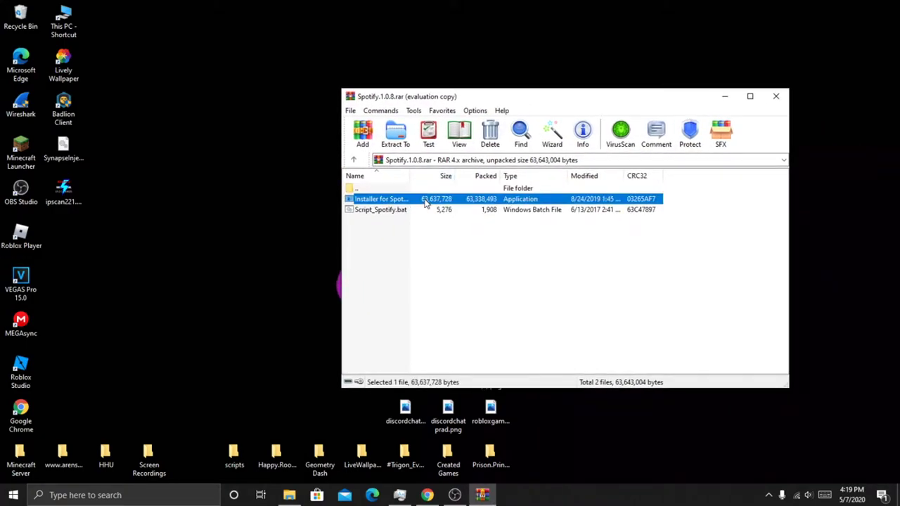
double_click(424, 201)
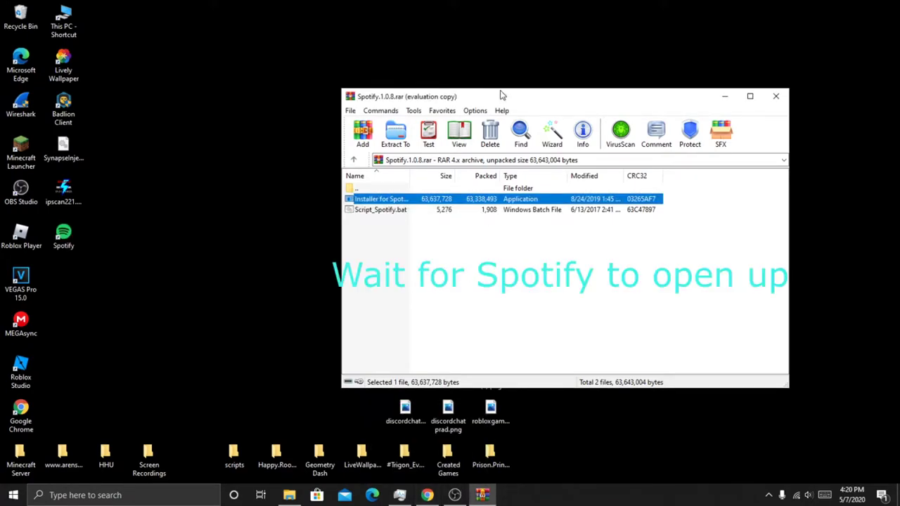
left_click_drag(504, 99, 437, 83)
Step: Open Task Manager, select SpotifyInstaller, and close the running Spotify window
key("ctrl+shift+Escape")
left_click(570, 266)
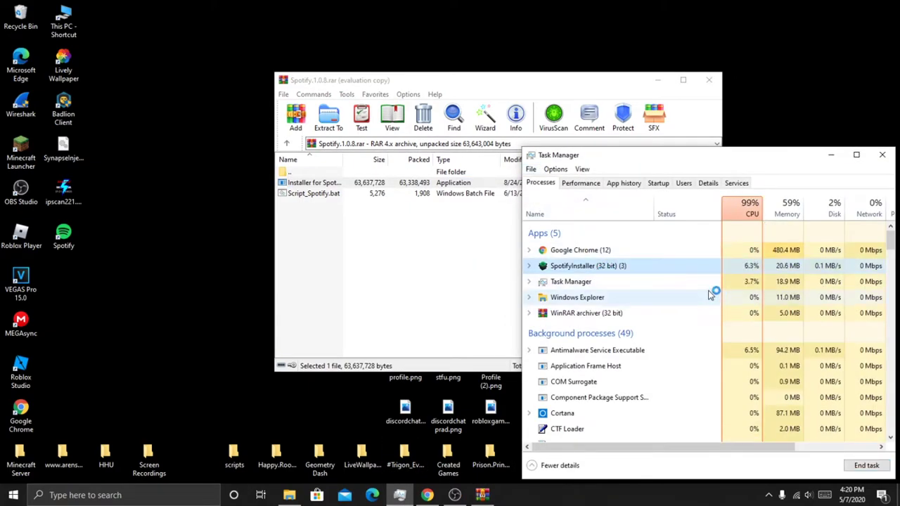
left_click(831, 155)
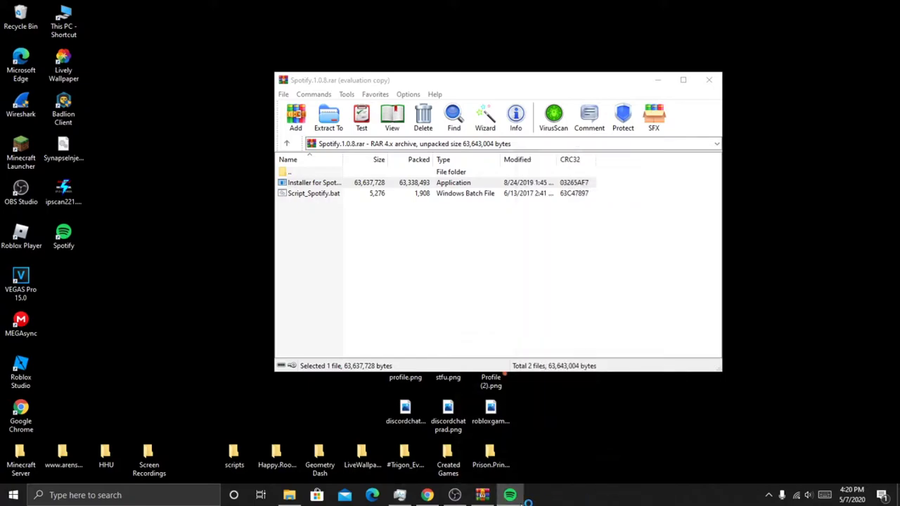
mouse_move(517, 469)
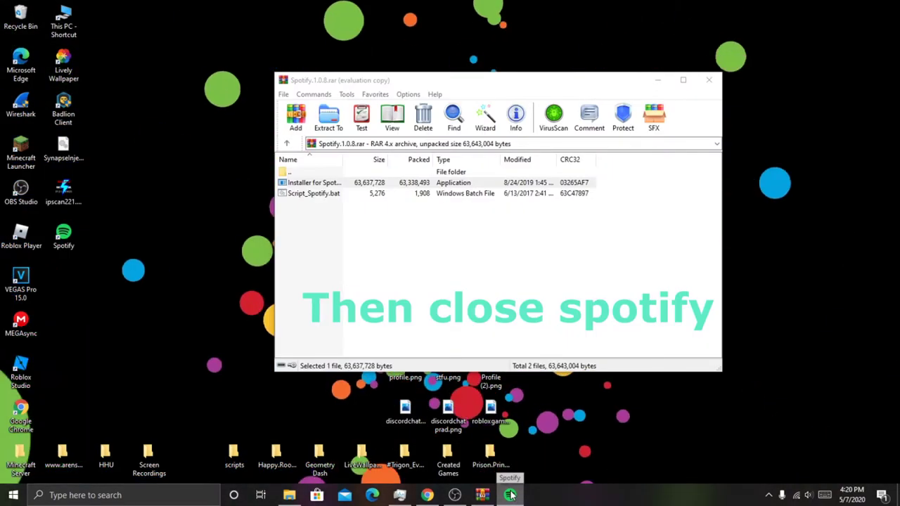
mouse_move(511, 495)
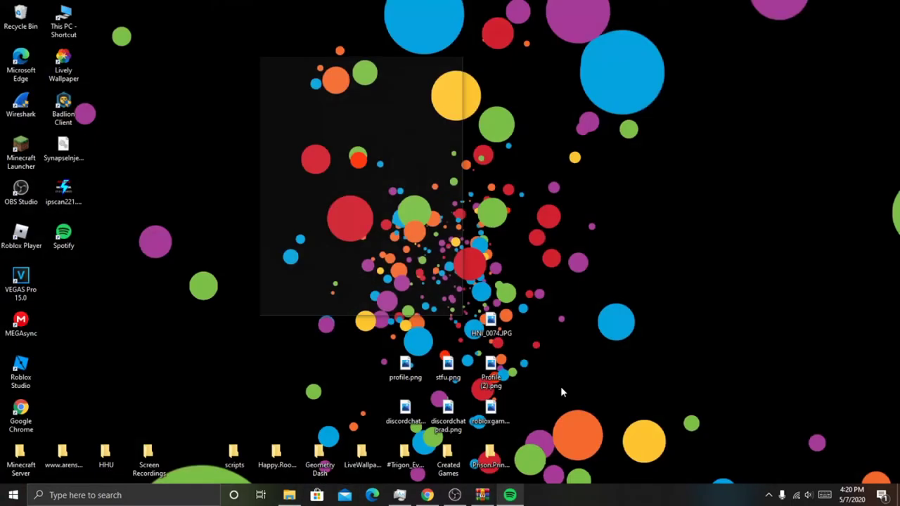
left_click(560, 391)
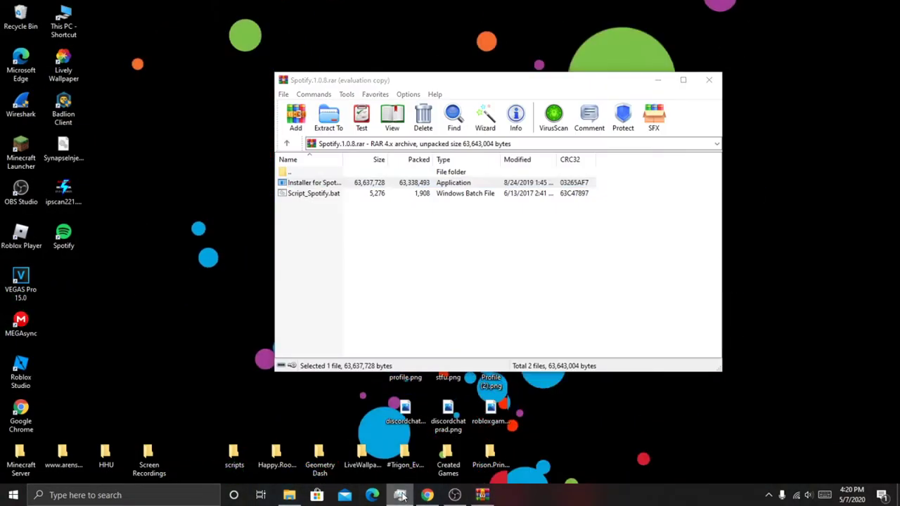
Step: Try to end SpotifyInstaller, dismiss the resulting error, and minimize Task Manager
left_click(400, 495)
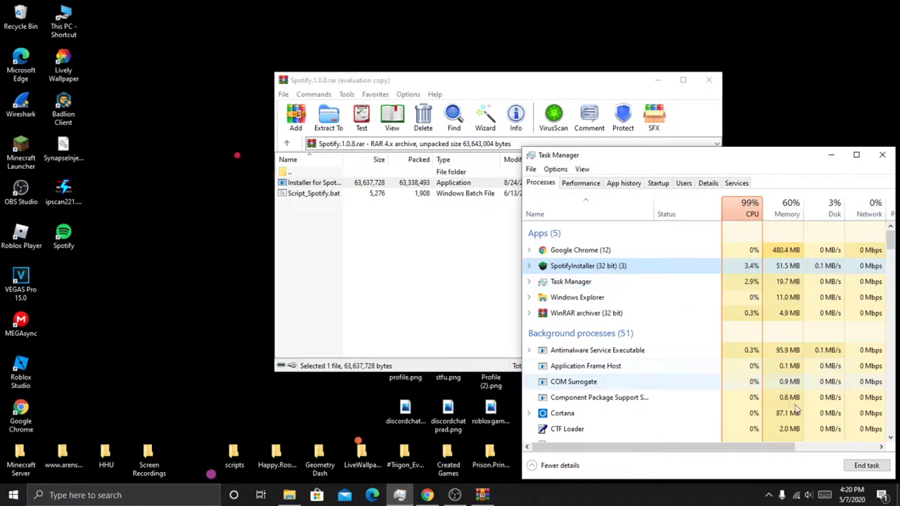
left_click(866, 466)
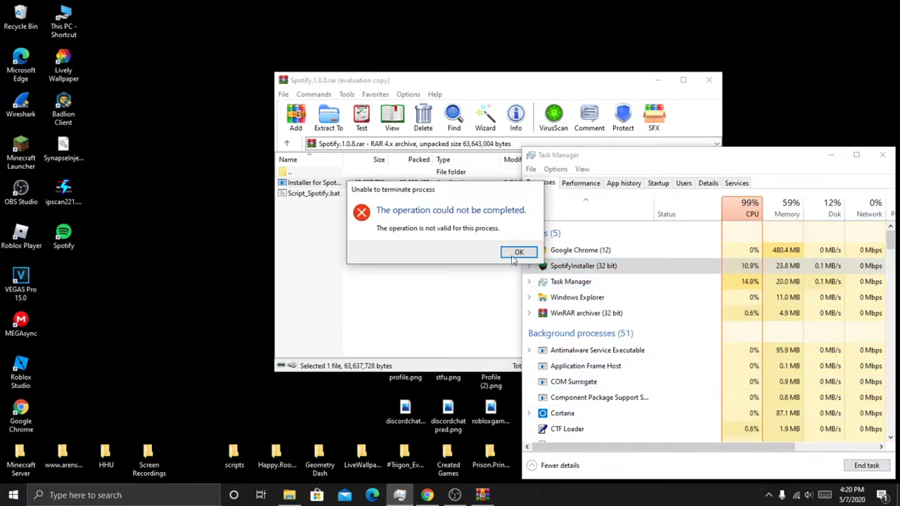
left_click(518, 252)
left_click(609, 301)
scroll(626, 328, "down", 1)
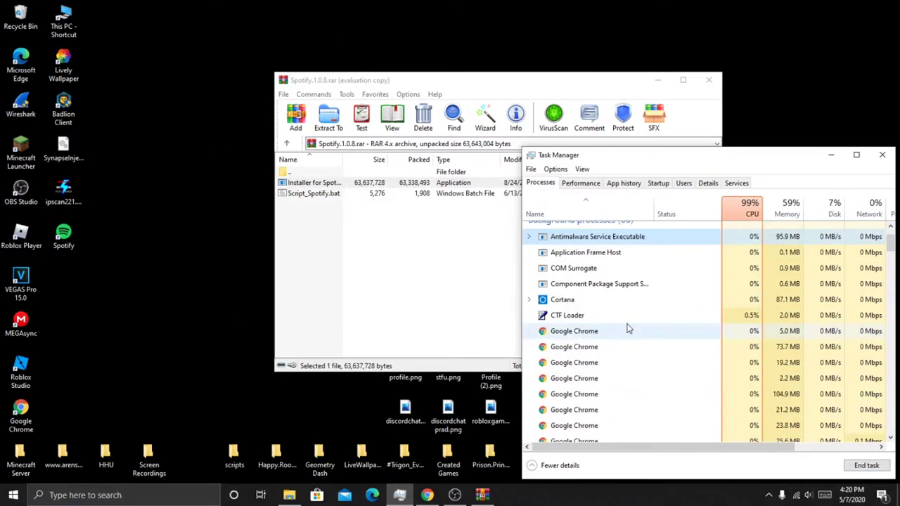
scroll(626, 328, "down", 2)
left_click(831, 154)
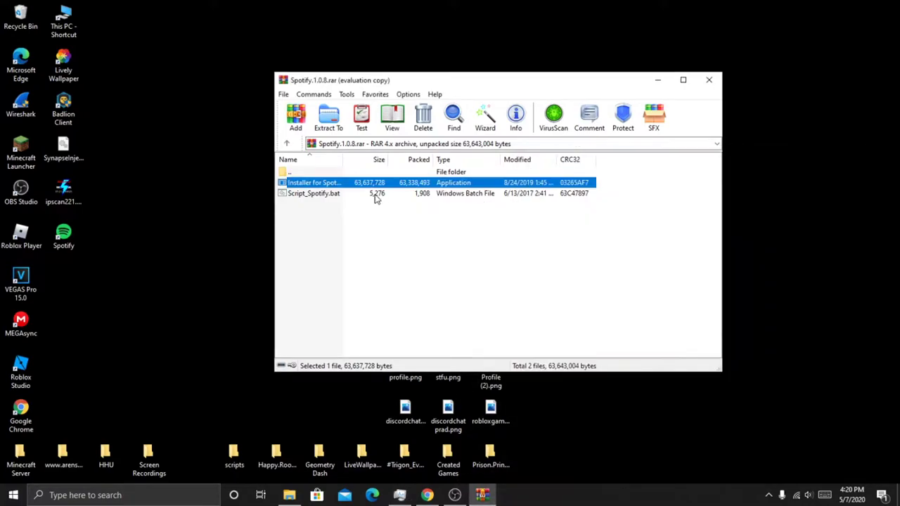
Step: Run the Script_Spotify.bat ad-block script from the archive and continue past its pause
left_click(342, 197)
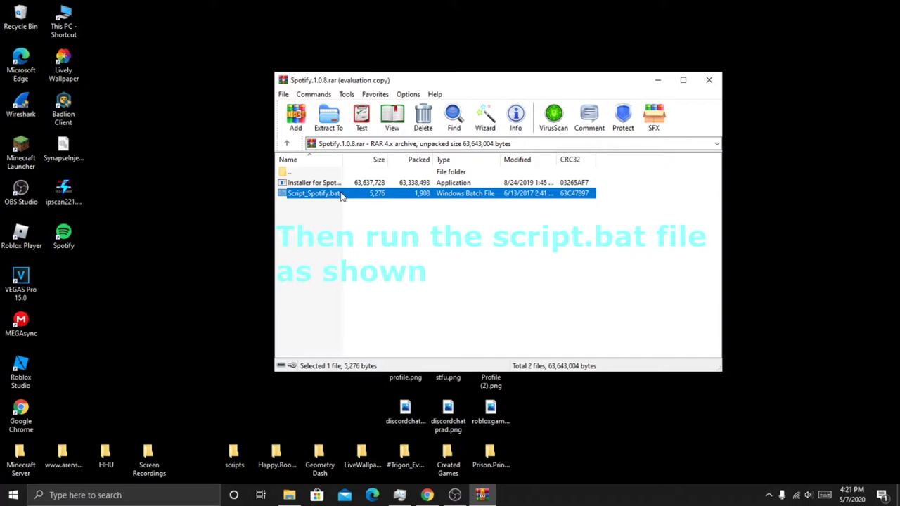
double_click(342, 197)
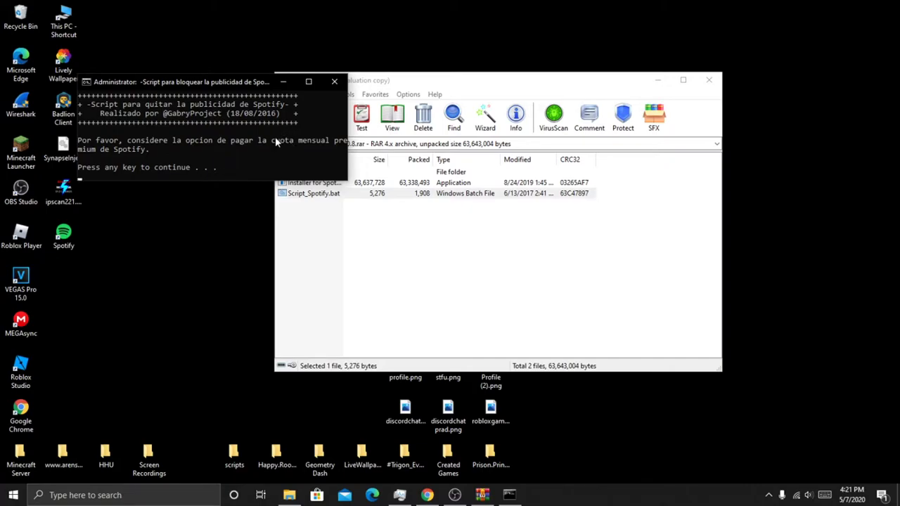
key("Return")
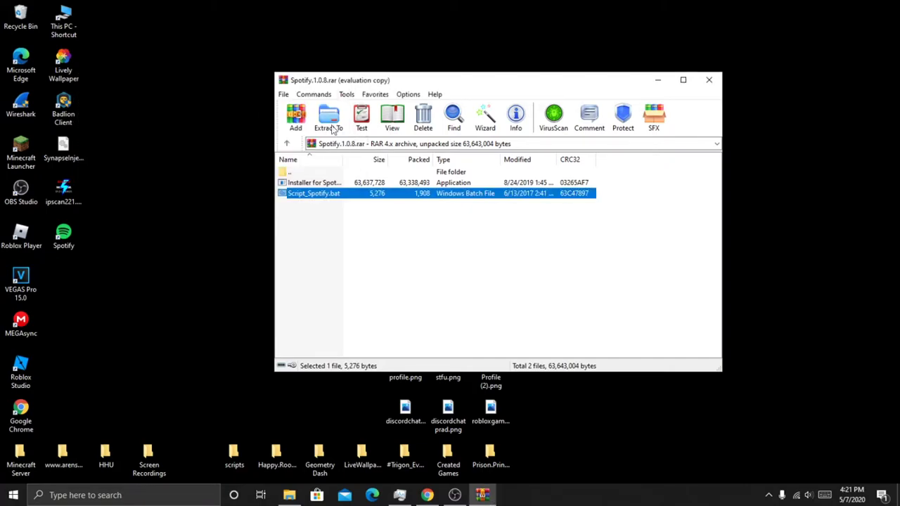
Step: Minimize WinRAR, launch Spotify from the desktop icon, then close it
left_click(660, 82)
double_click(63, 236)
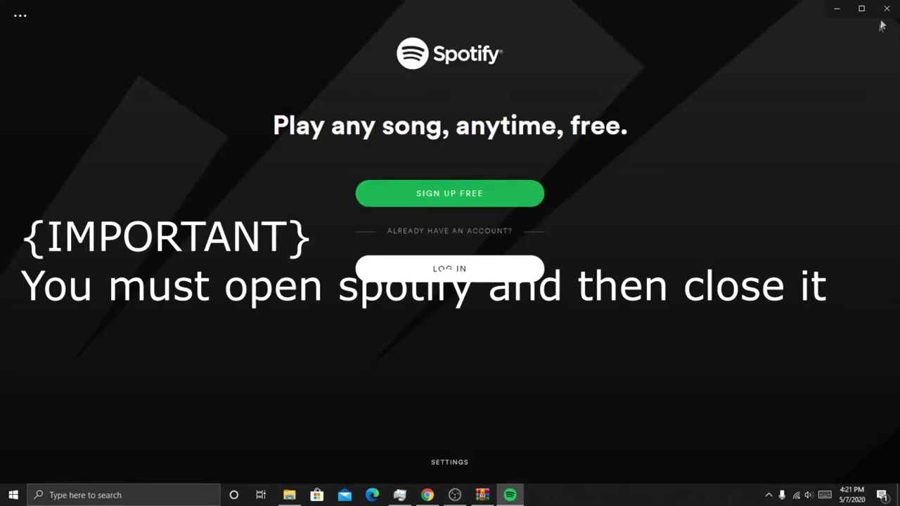
left_click(888, 9)
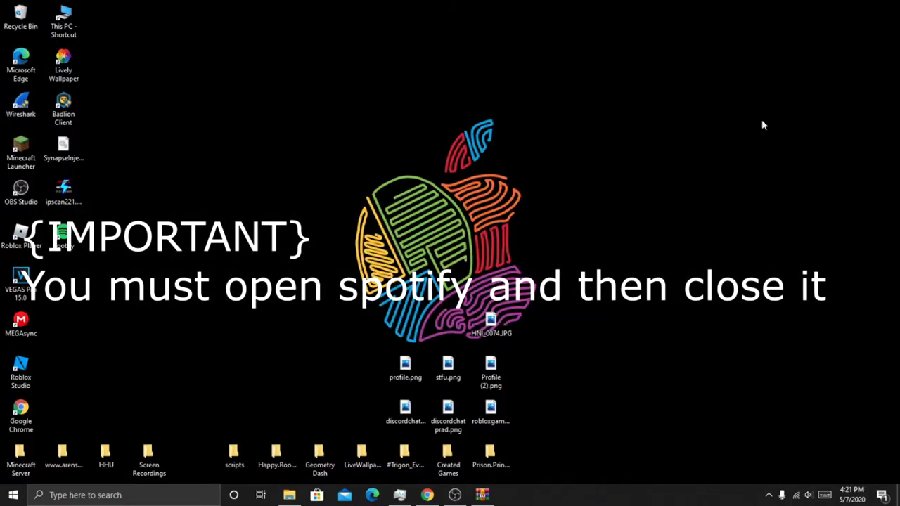
Step: Open AppData with the Run prompt ('appdata'), then go into Local > Spotify
mouse_move(299, 499)
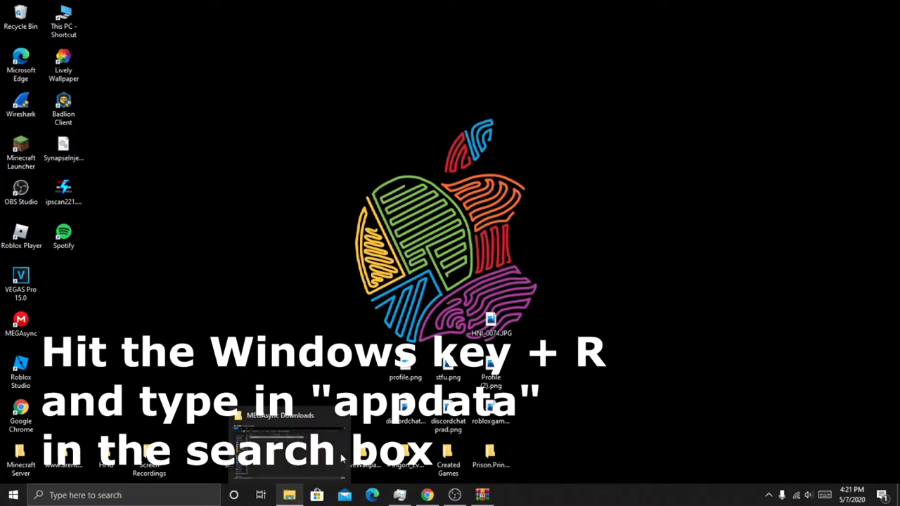
left_click(428, 230)
key("super+r")
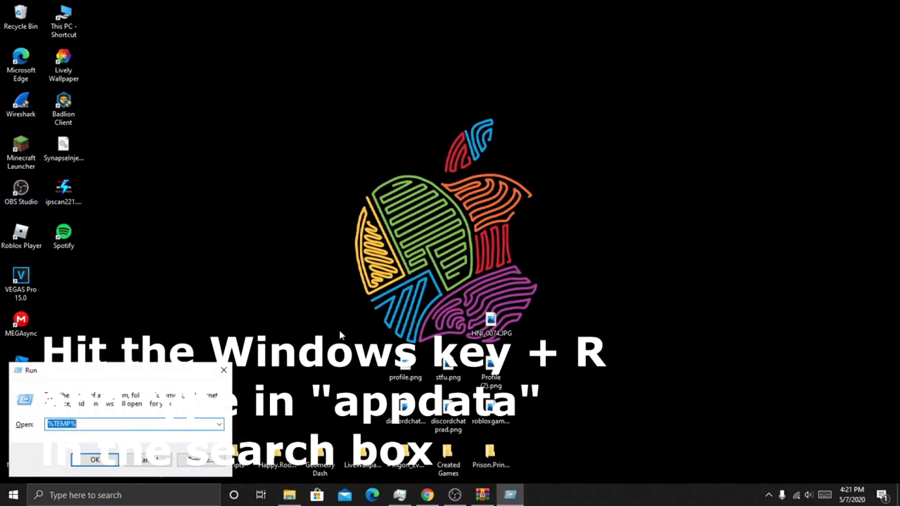
type("appdata")
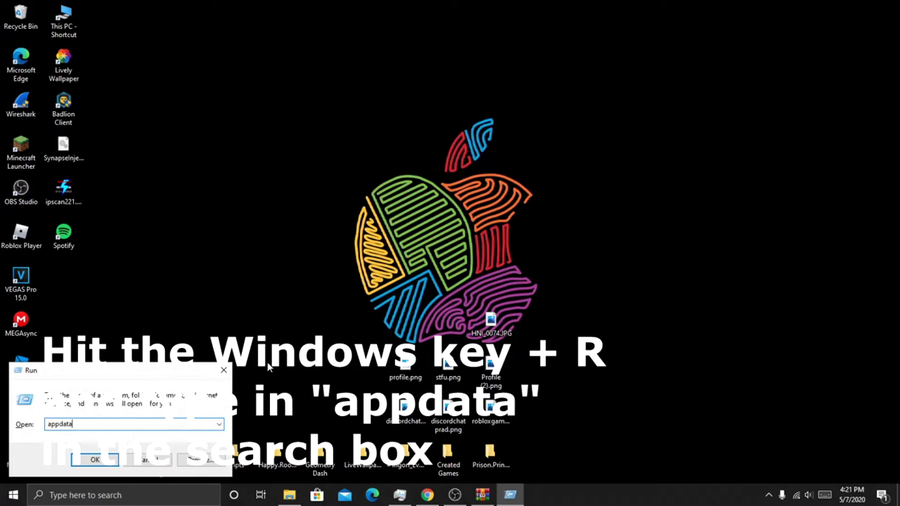
key("Return")
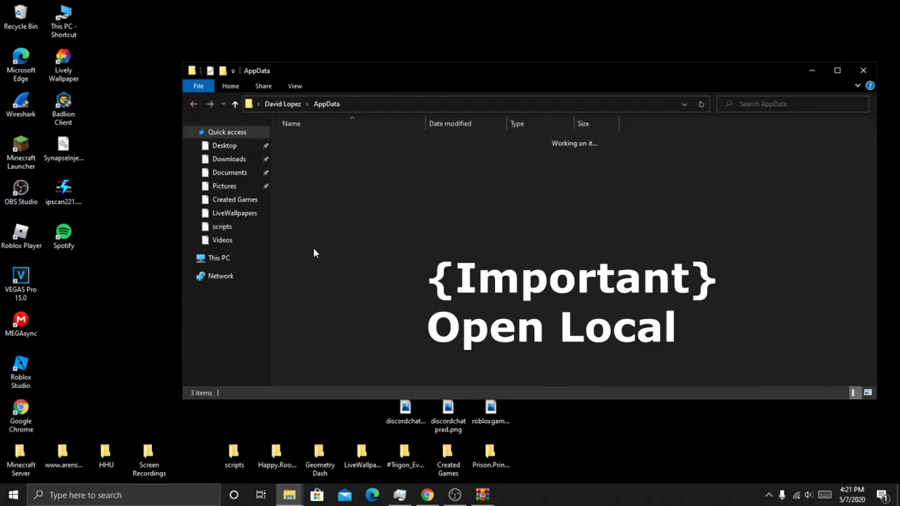
double_click(319, 140)
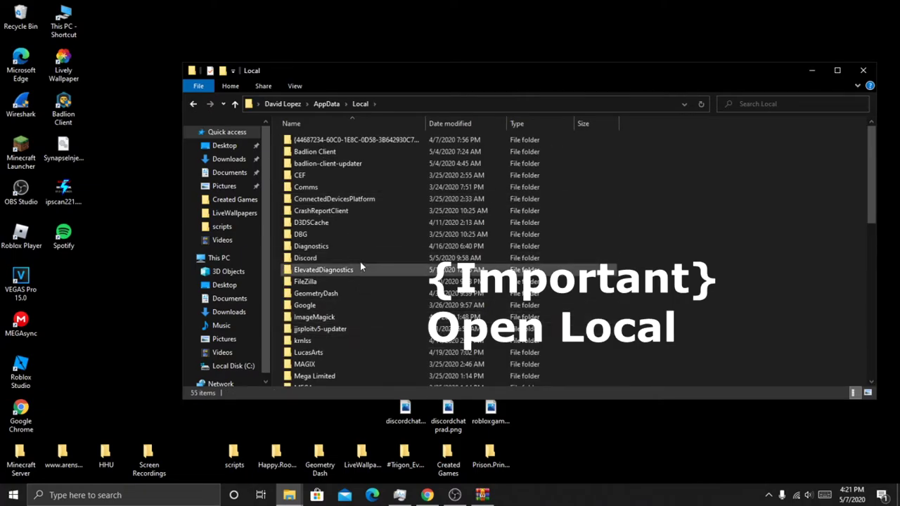
scroll(358, 267, "down", 4)
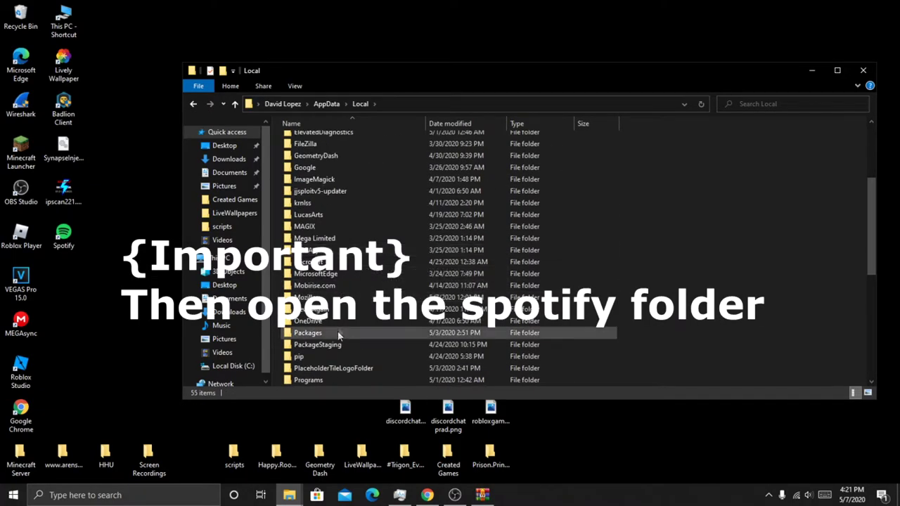
scroll(338, 335, "down", 3)
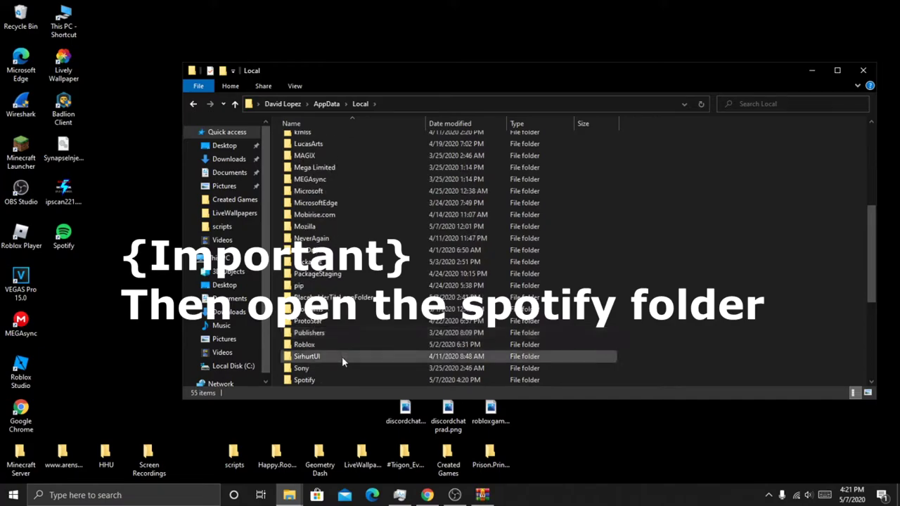
double_click(336, 345)
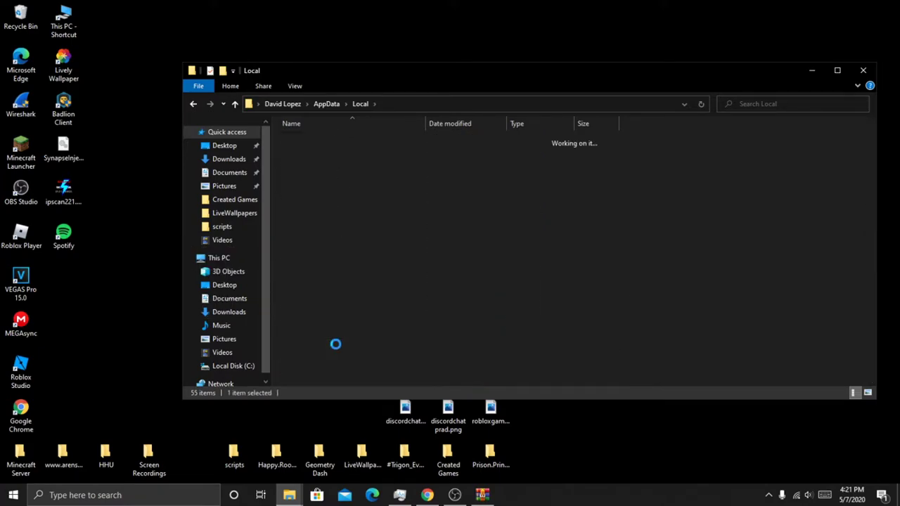
Step: Make a new folder in the Spotify folder via New > Folder and name it 'Update'
right_click(331, 200)
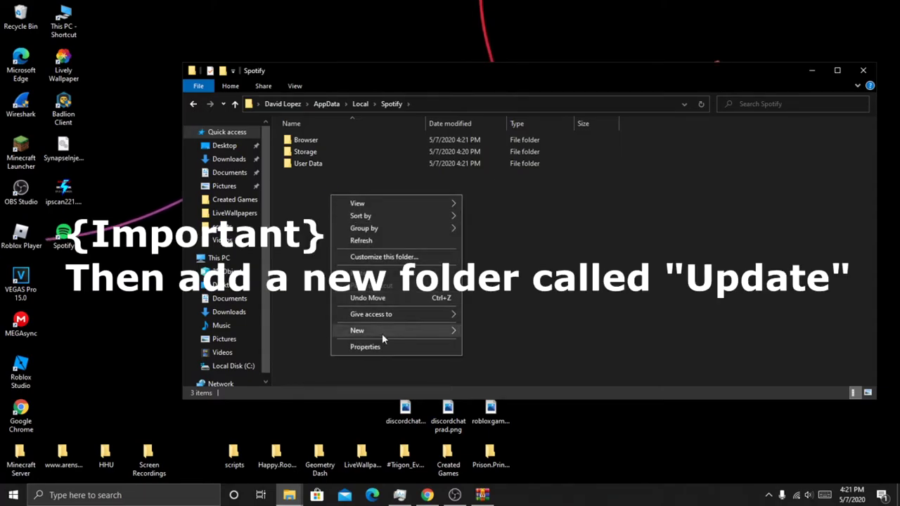
mouse_move(382, 333)
left_click(471, 334)
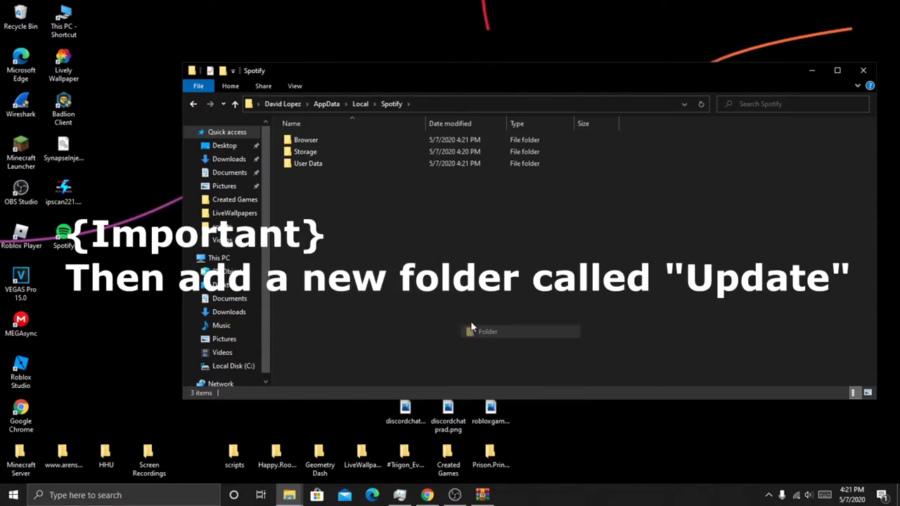
type("Update")
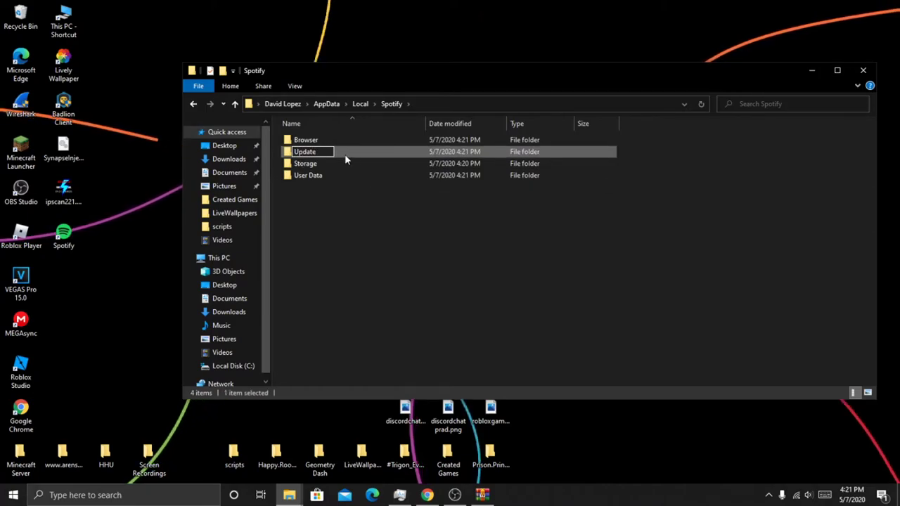
Step: Confirm the Update folder name and open its Security permissions for editing
key("Return")
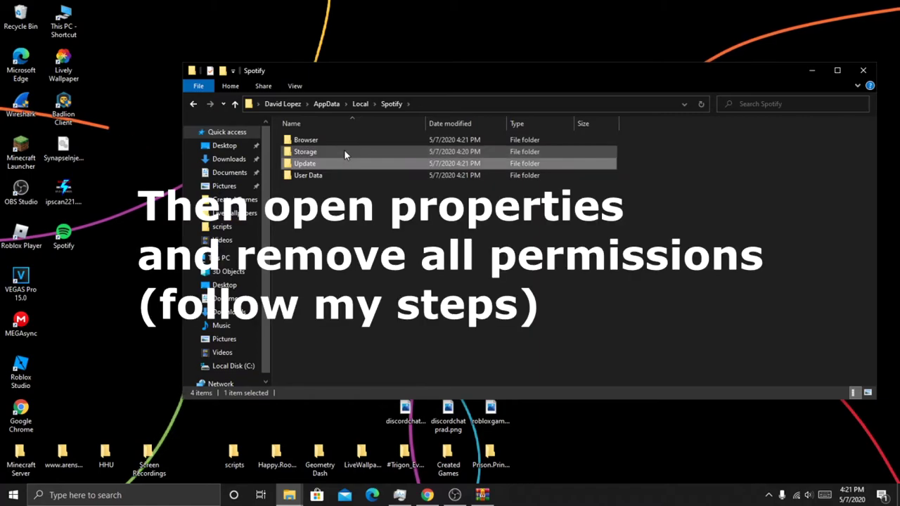
right_click(332, 163)
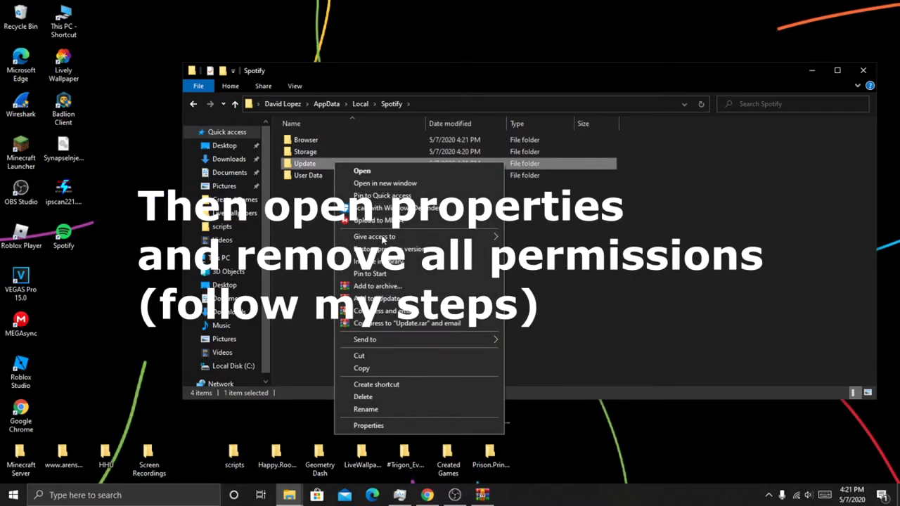
left_click(415, 426)
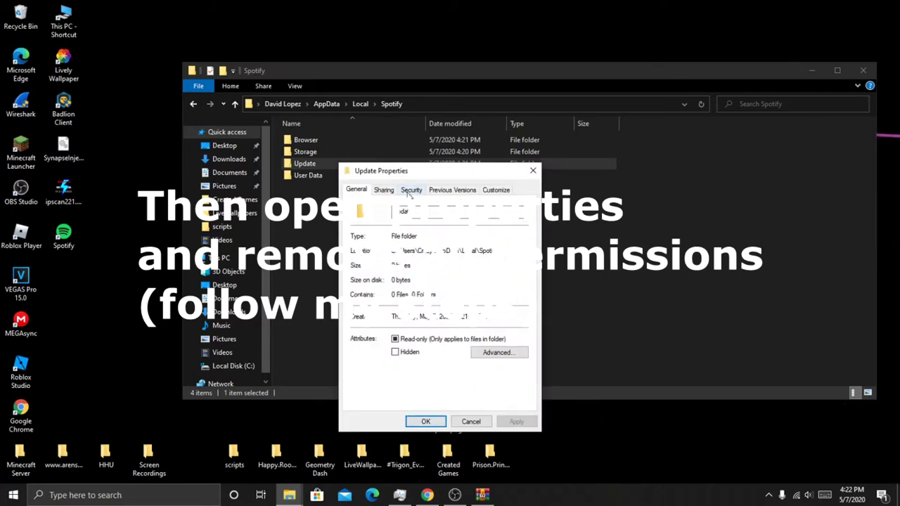
left_click(411, 190)
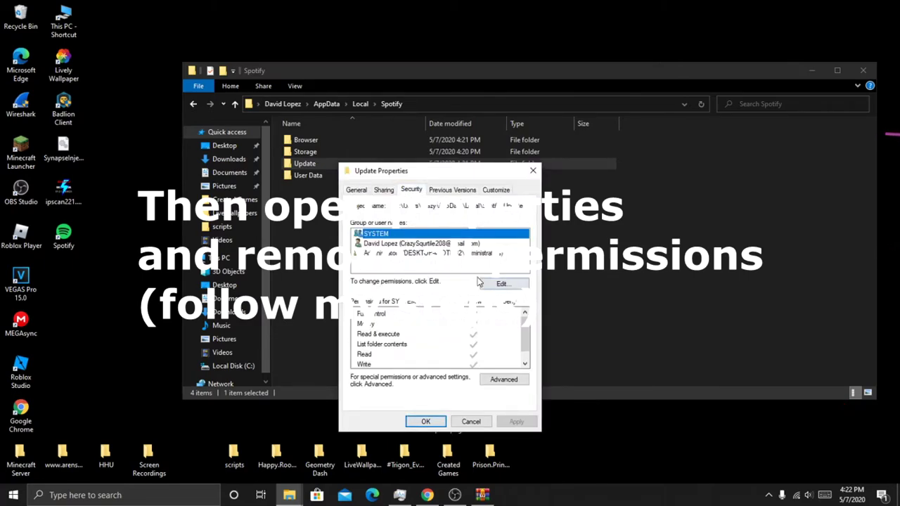
left_click(482, 244)
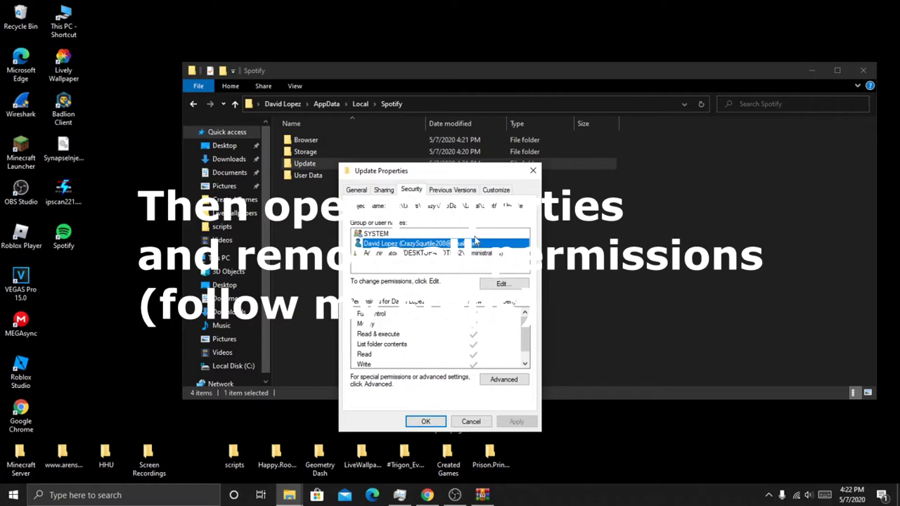
left_click(475, 235)
left_click(498, 284)
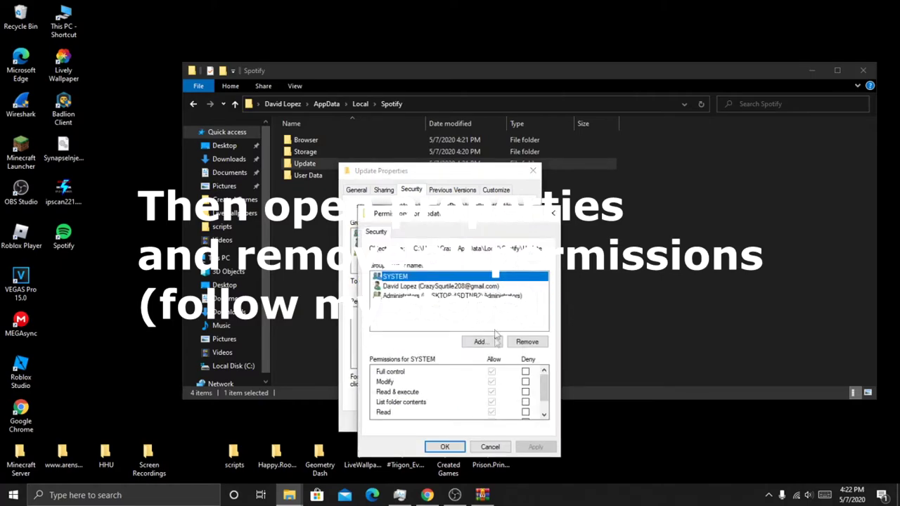
Step: Deny full control on Update for SYSTEM and the user's own account, accepting the warning
left_click(524, 372)
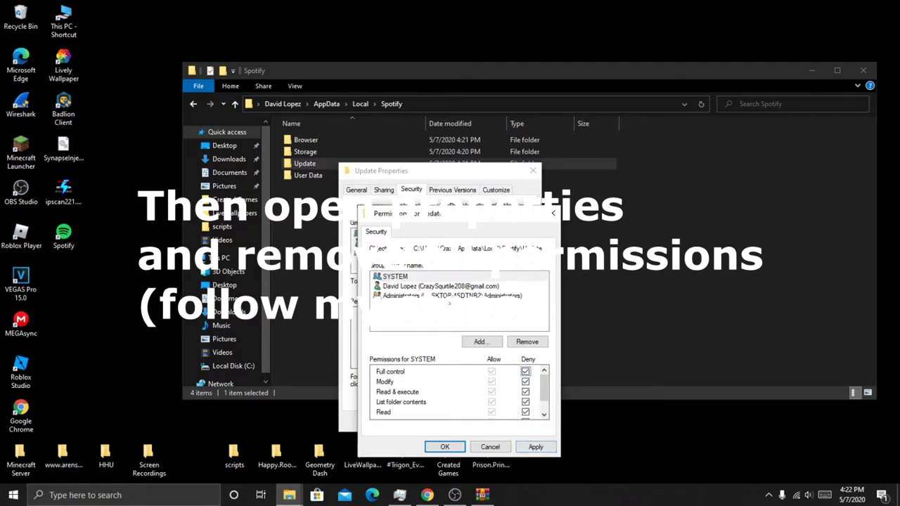
left_click(536, 448)
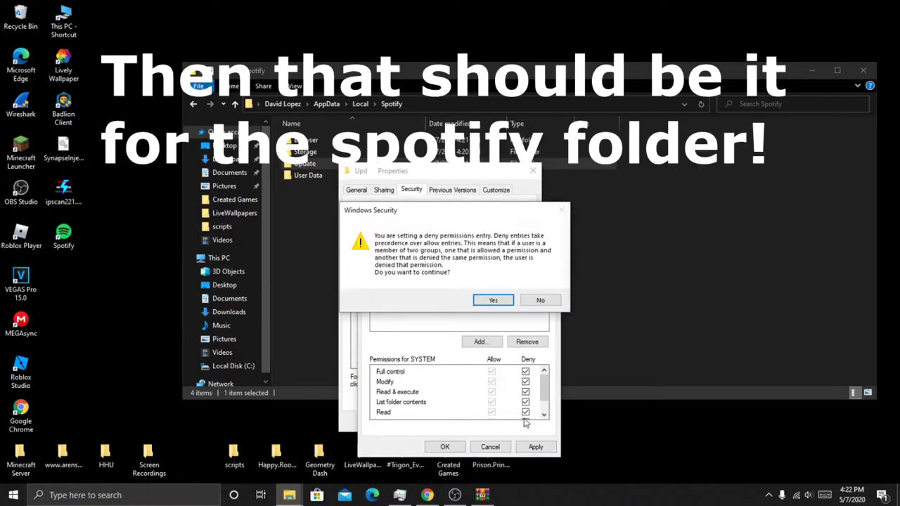
left_click(494, 300)
left_click(429, 287)
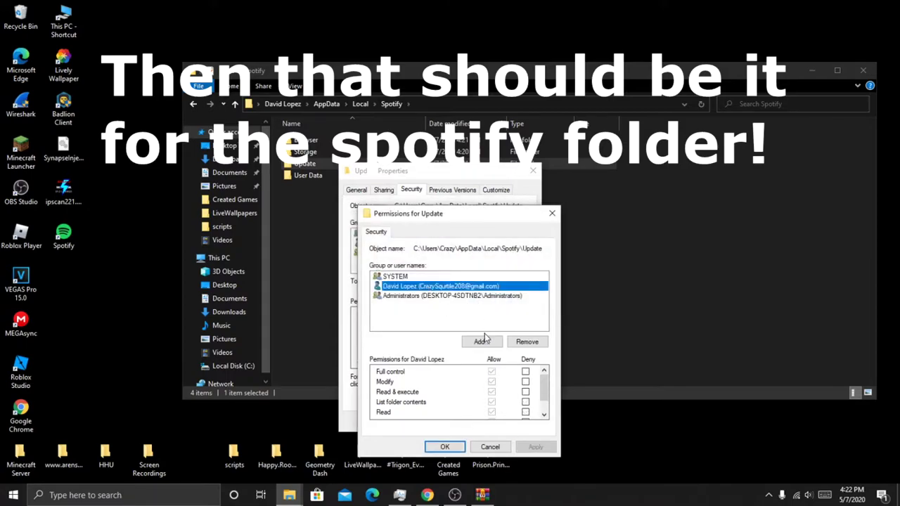
left_click(525, 372)
left_click(535, 448)
Step: Deny Administrators full control, then close the properties and the Spotify folder window
left_click(477, 296)
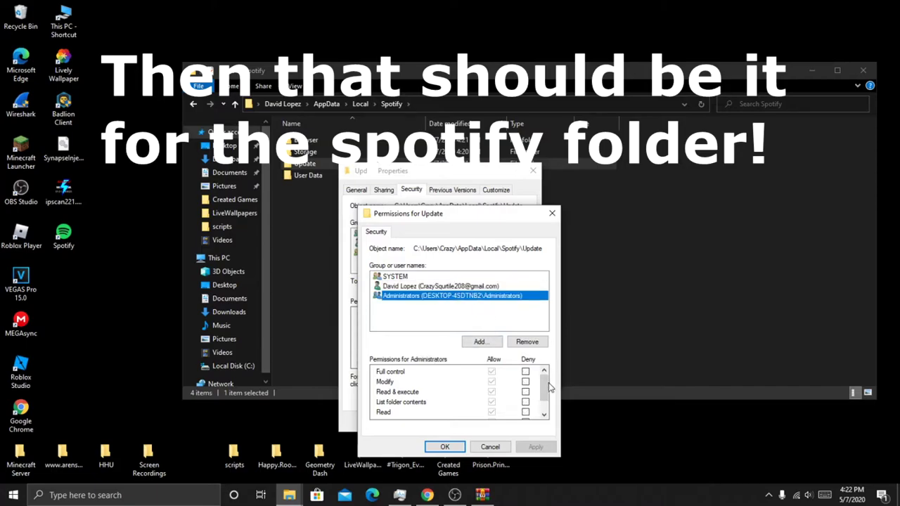
left_click(525, 372)
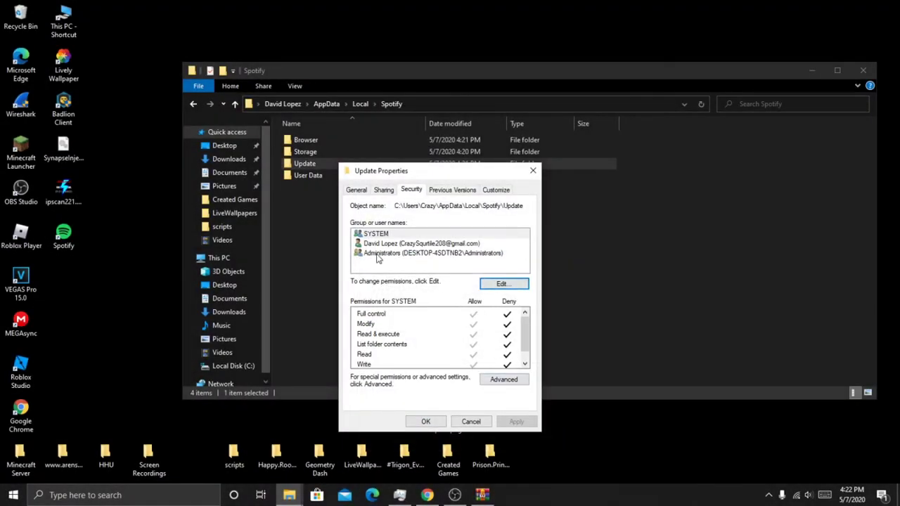
left_click(378, 255)
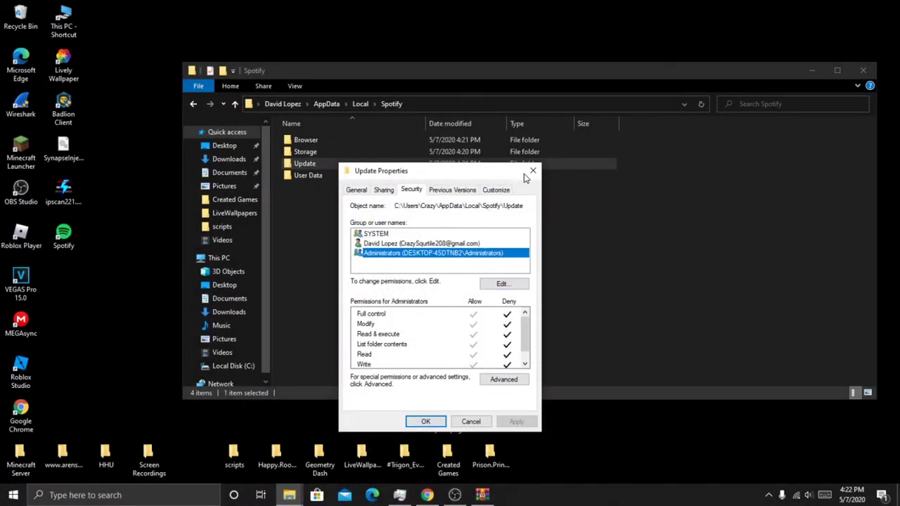
left_click(533, 171)
left_click(864, 71)
Step: Close WinRAR and relaunch Spotify from its desktop shortcut
mouse_move(504, 437)
left_click(525, 409)
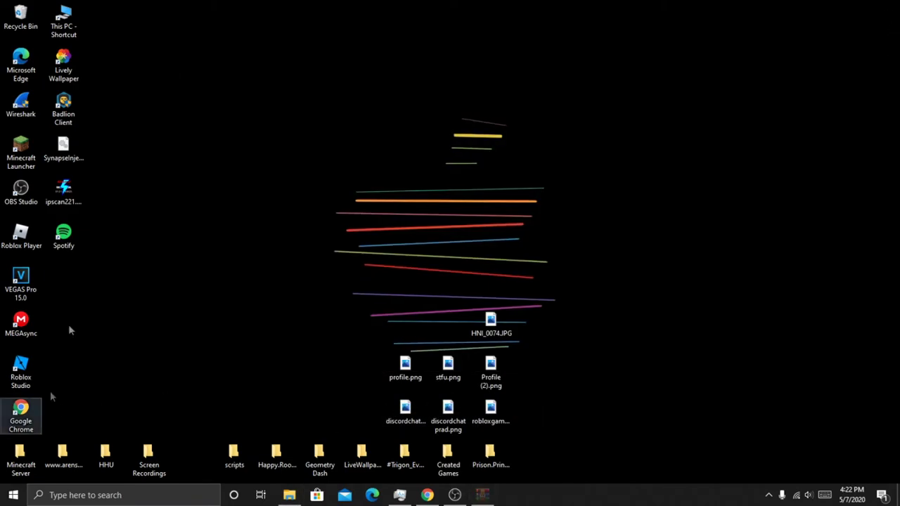
right_click(66, 236)
left_click(93, 215)
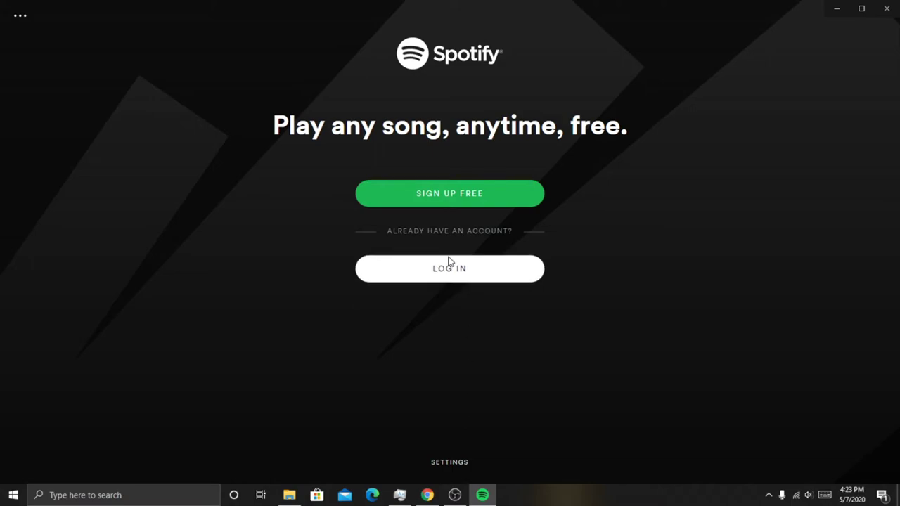
Step: Bring up Spotify's login form and choose to sign up via Facebook in the browser
left_click(450, 268)
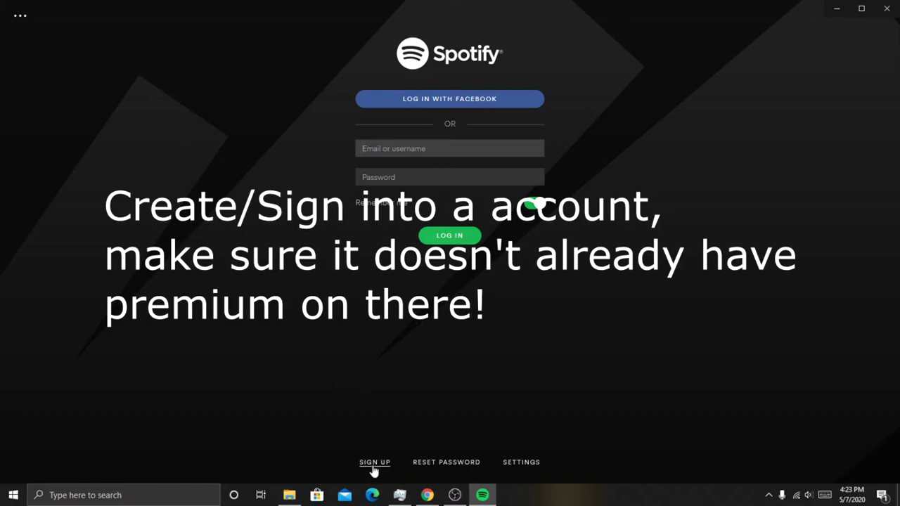
left_click(19, 15)
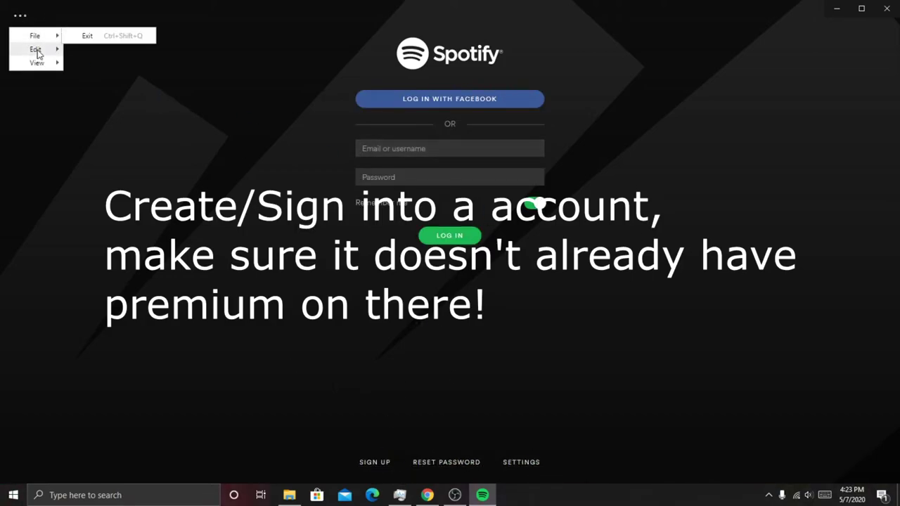
left_click(422, 98)
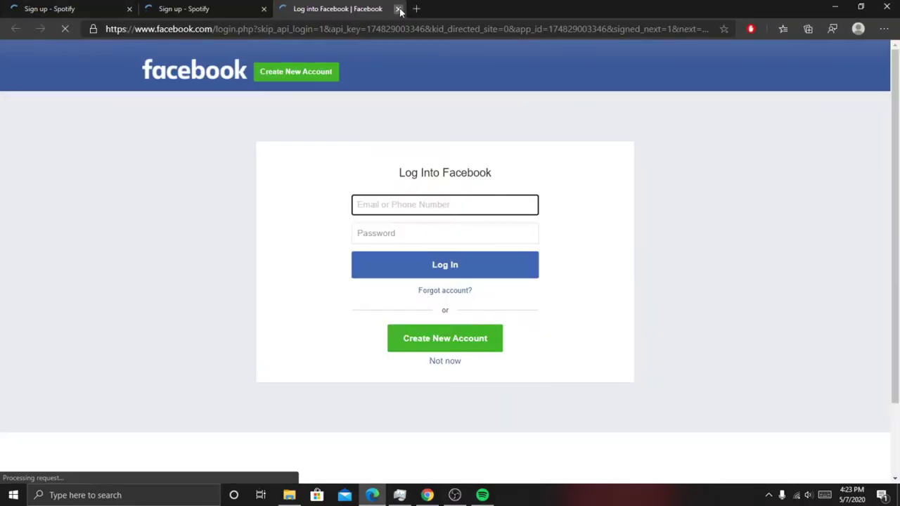
Step: Close the extra tabs and enter the sign-up e-mail, account password and display name
left_click(399, 9)
left_click(128, 9)
left_click(396, 219)
key("Tab")
key("Tab")
type("************")
key("Tab")
Step: Enter the birth date, choose Male, accept data sharing and the robot check, and submit
key("Tab")
key("space")
key("d")
key("Tab")
type("13")
key("Tab")
type("1005")
scroll(389, 397, "down", 1)
key("BackSpace")
key("BackSpace")
key("BackSpace")
type("995")
left_click(317, 357)
left_click(317, 381)
left_click(367, 428)
scroll(400, 362, "down", 1)
left_click(473, 464)
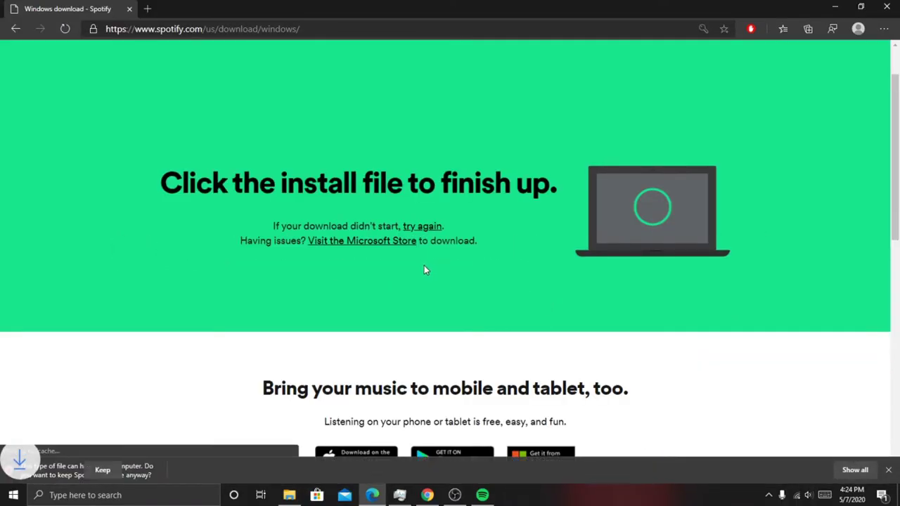
Step: Keep the downloaded SpotifySetup.exe, save the password in Edge, and dismiss the prompt
left_click(173, 470)
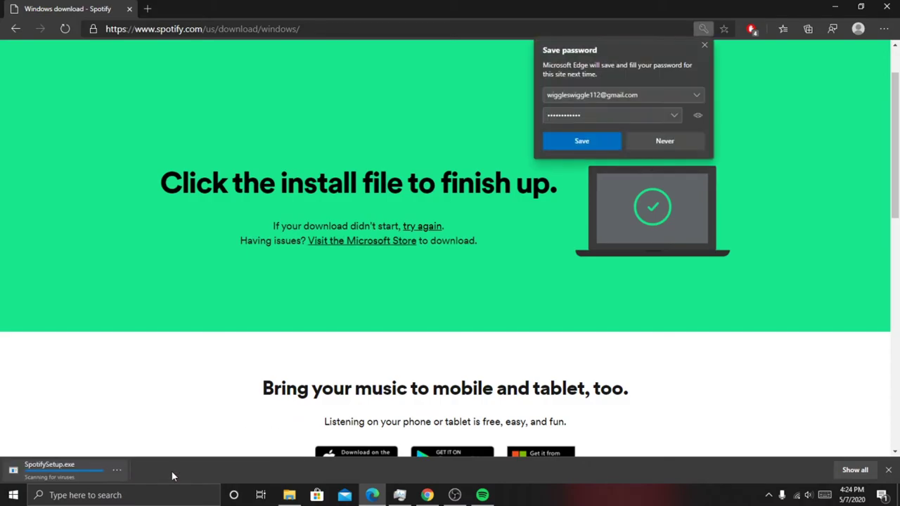
left_click(604, 141)
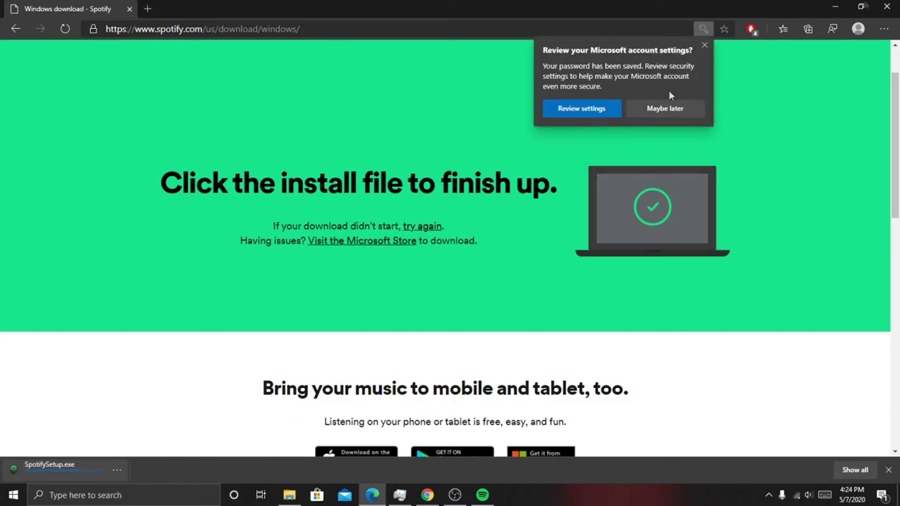
left_click(666, 109)
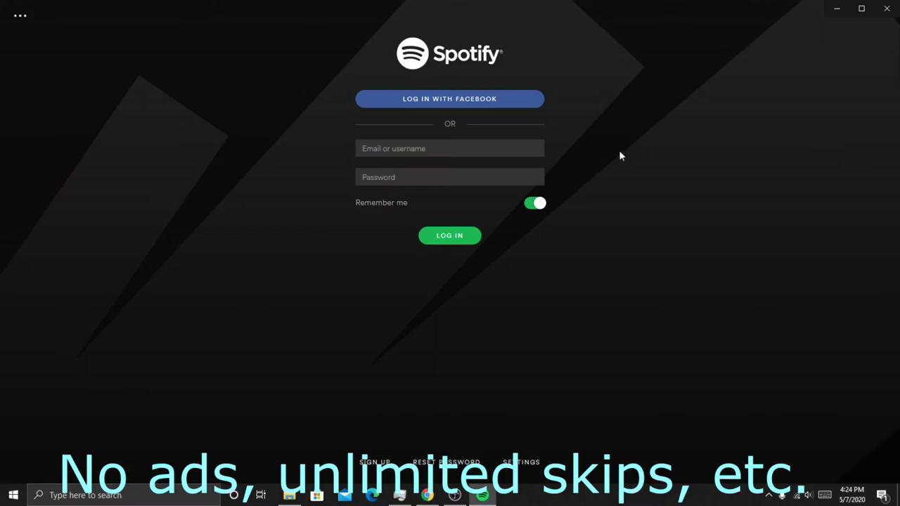
Step: Sign in to Spotify with the new account's e-mail address and password
left_click(451, 153)
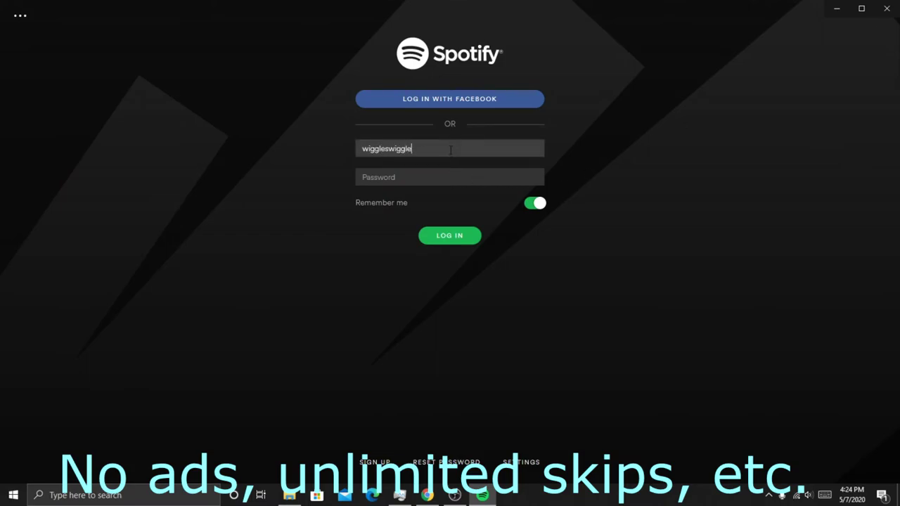
key("Tab")
type("p")
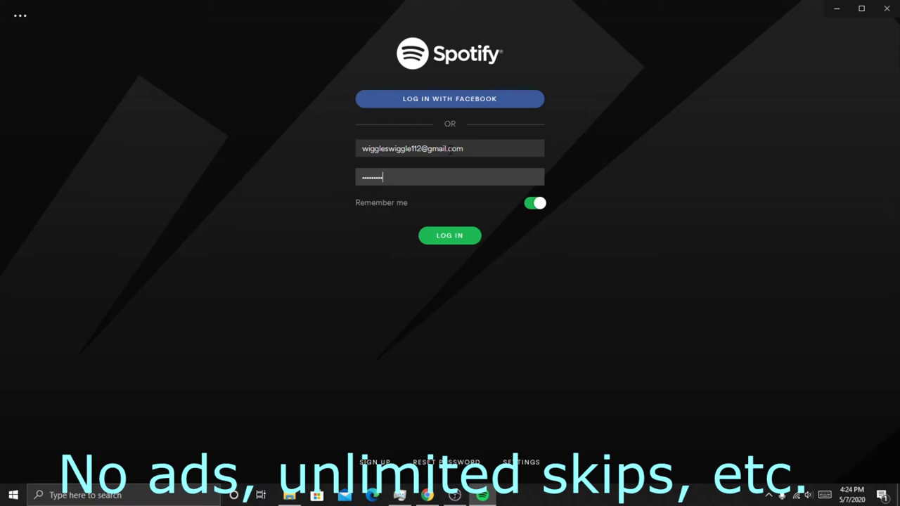
key("Return")
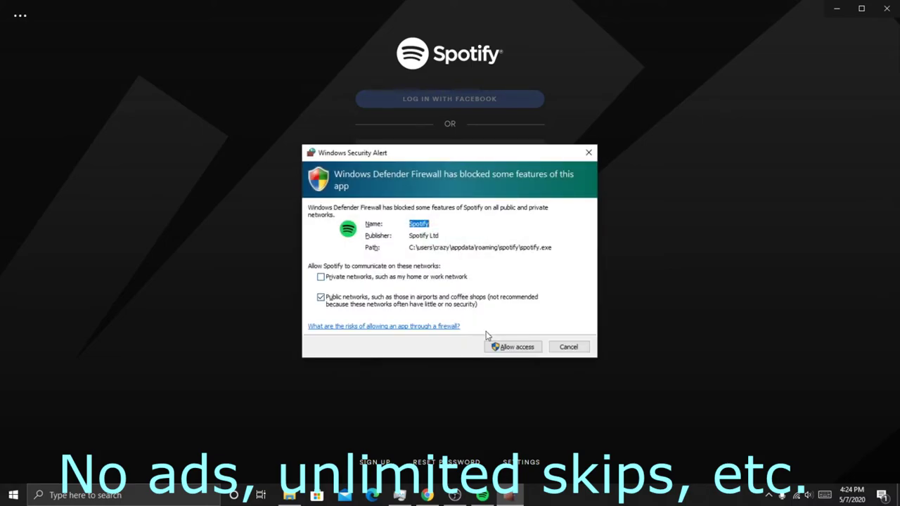
Step: Allow Spotify through the Windows firewall on private and public networks
left_click(457, 279)
left_click(496, 346)
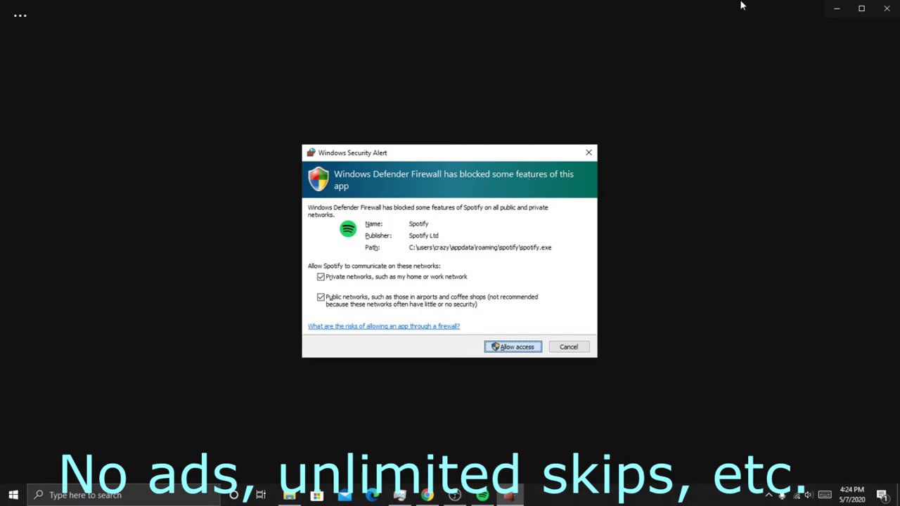
left_click(588, 152)
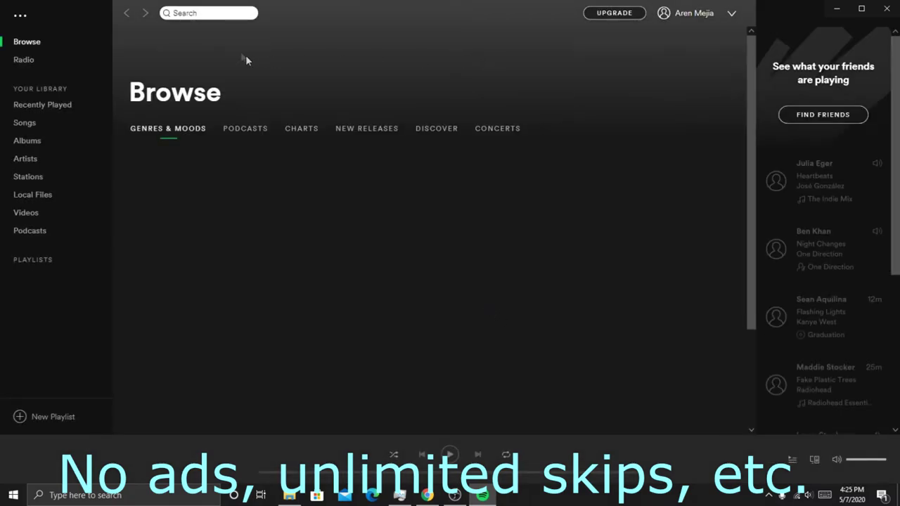
Step: Search for 'thefatrat' and play the TheFatRat top result
left_click(207, 12)
type("t")
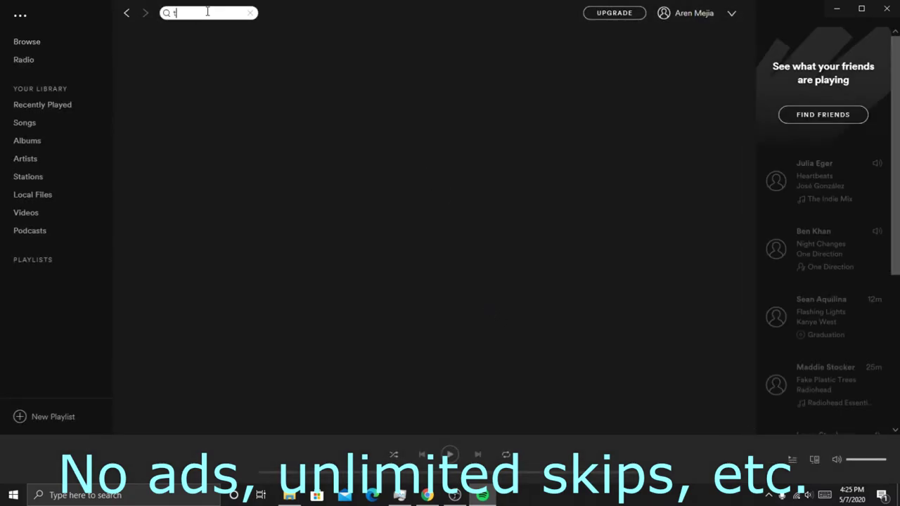
type("hefat")
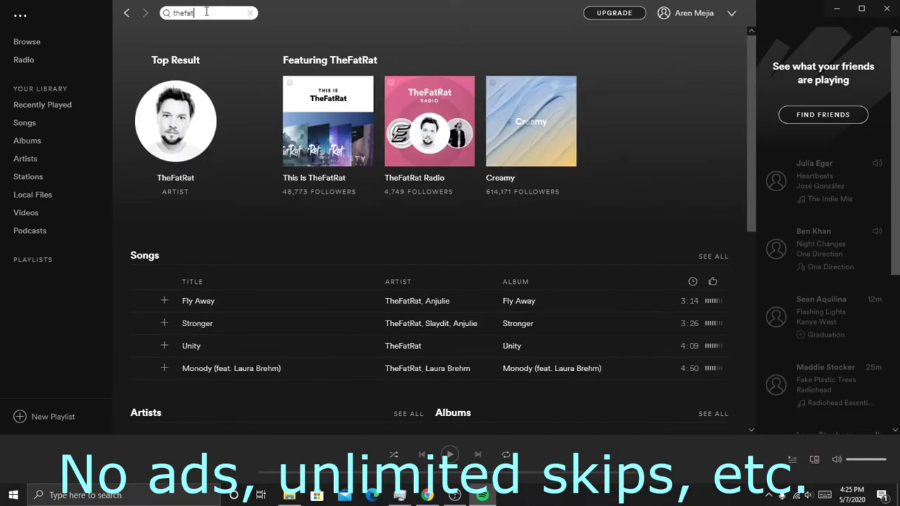
type("rat")
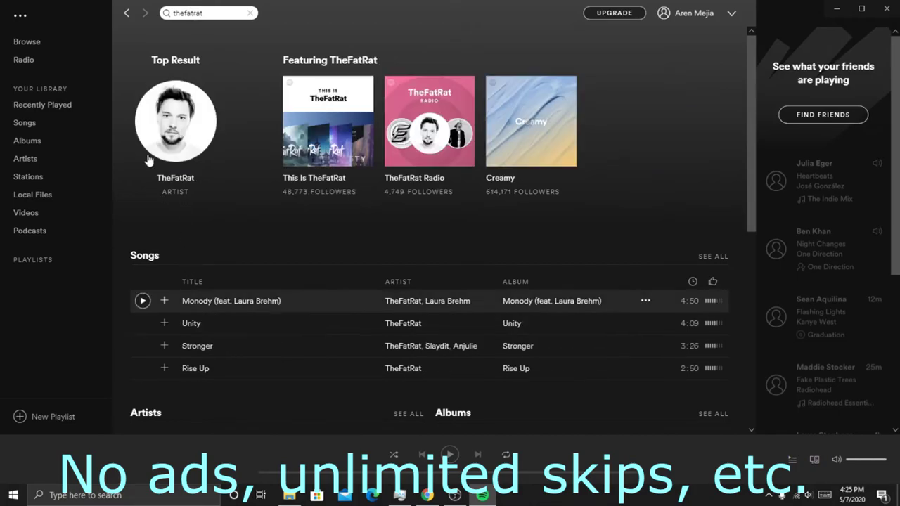
left_click(176, 121)
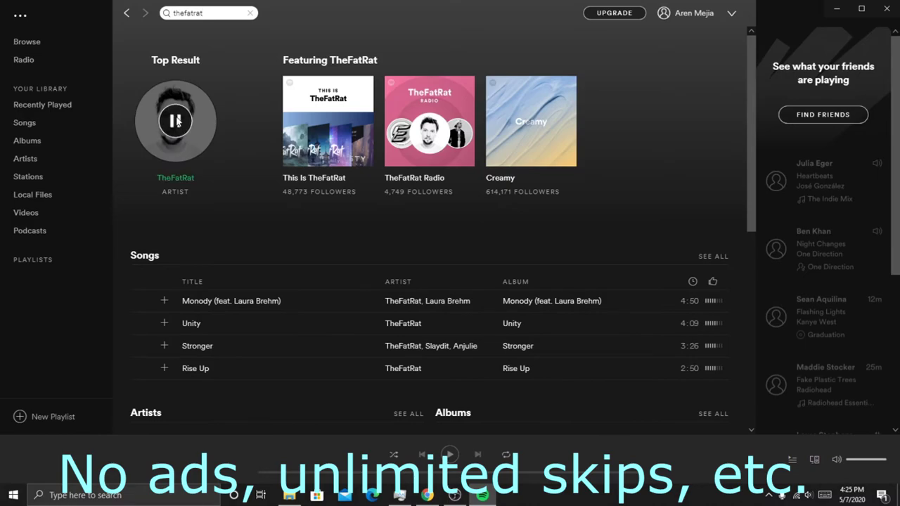
Step: Skip forward seven tracks in TheFatRat playback
left_click(478, 455)
left_click(478, 456)
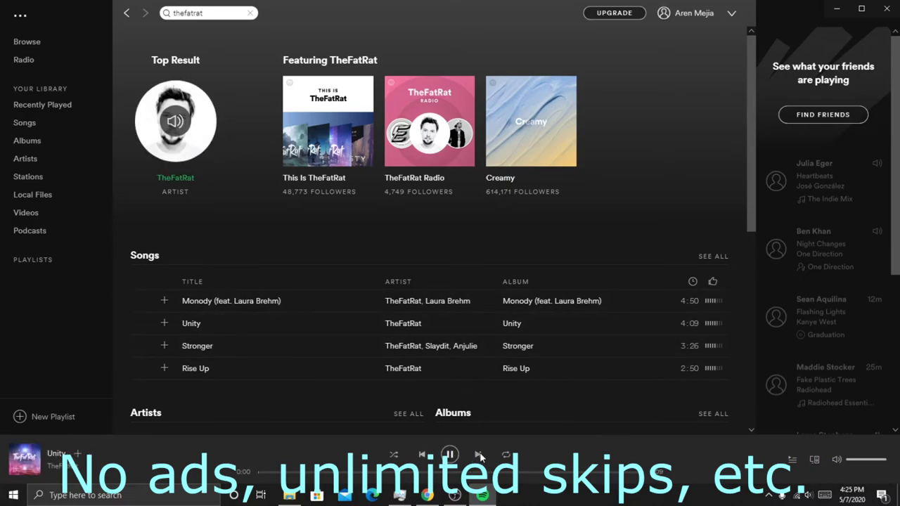
left_click(478, 455)
left_click(478, 455)
left_click(478, 456)
left_click(478, 456)
left_click(479, 456)
Step: Go back six tracks to Fly Away, then pause playback
left_click(422, 456)
left_click(422, 455)
left_click(422, 455)
left_click(422, 456)
left_click(422, 456)
left_click(422, 456)
left_click(422, 455)
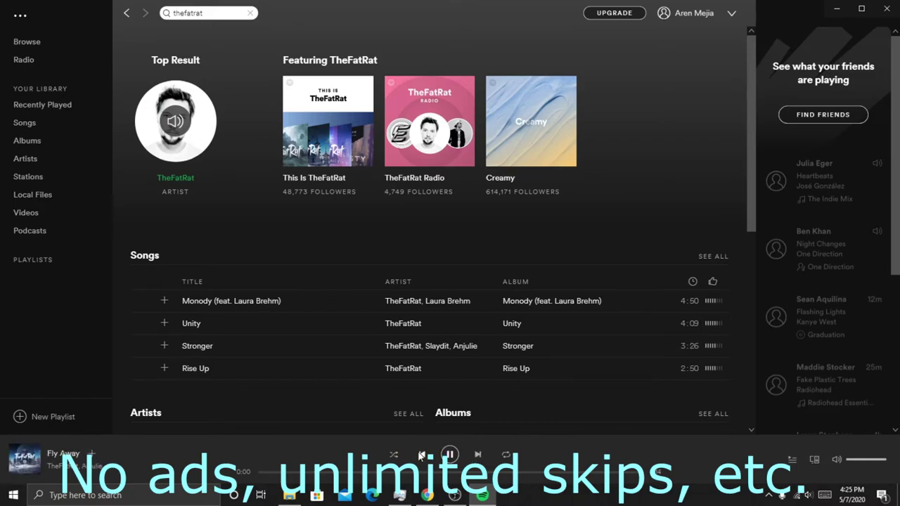
left_click(454, 457)
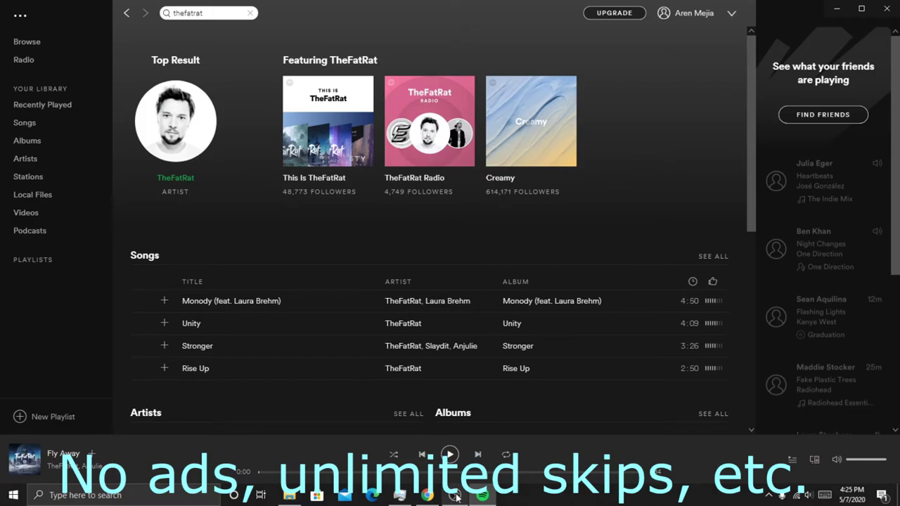
left_click(454, 495)
left_click(833, 417)
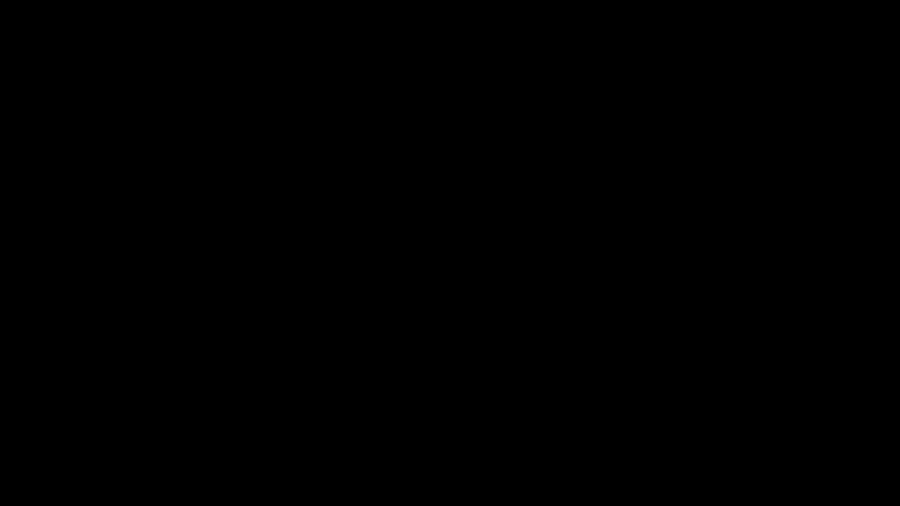